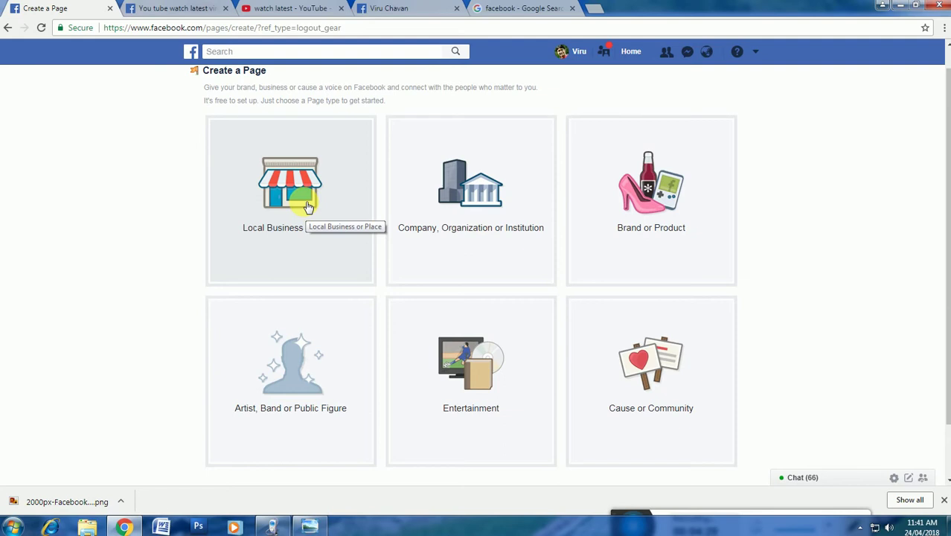
- Open the Local Business or Place page type and examine its name, category, address, city, zip code and phone fields
{"action": "left_click", "coordinate": [308, 206]}
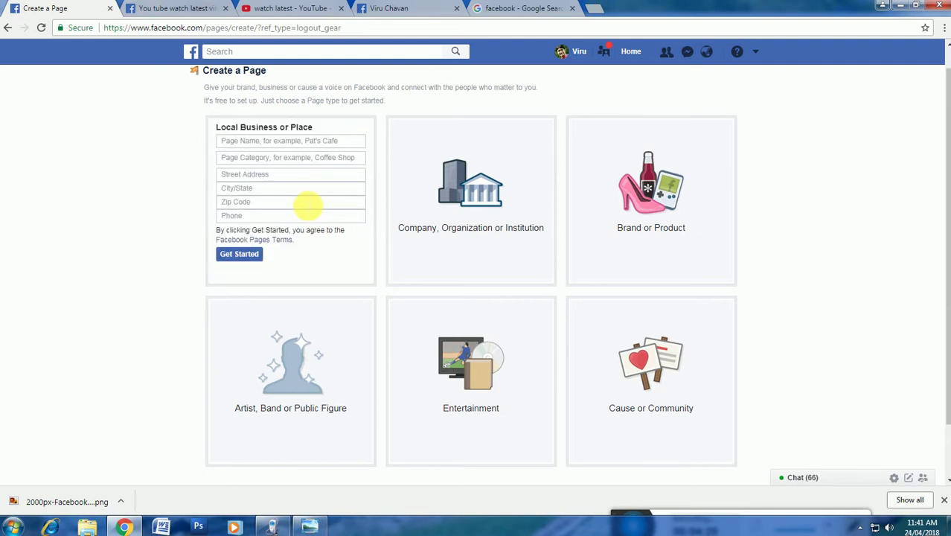
{"action": "scroll", "coordinate": [940, 223], "scroll_direction": "up", "scroll_amount": 1}
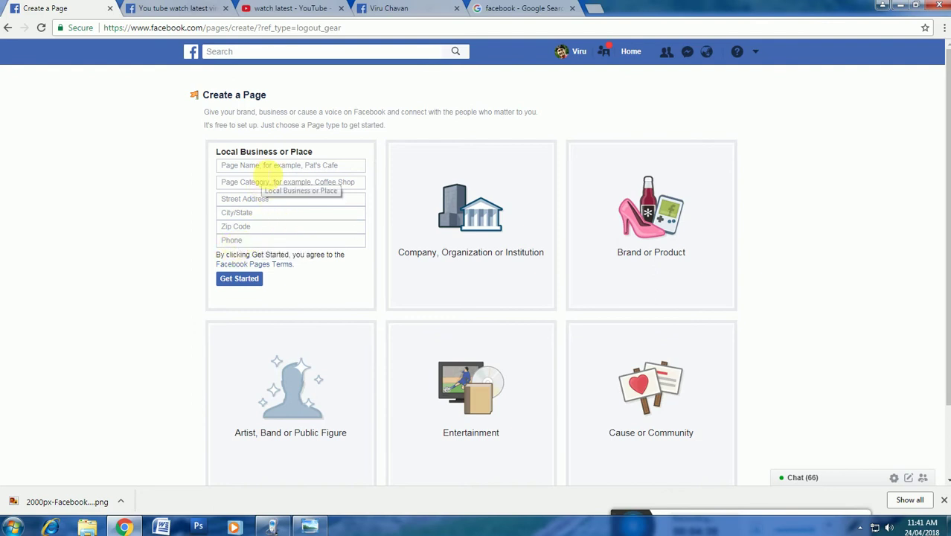
{"action": "left_click", "coordinate": [275, 167]}
{"action": "left_click", "coordinate": [279, 199]}
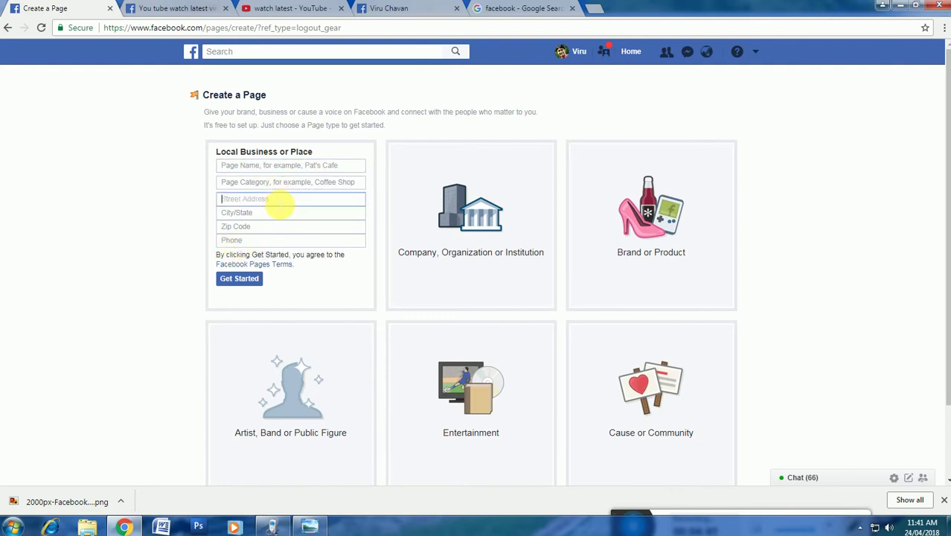
{"action": "left_click", "coordinate": [285, 186]}
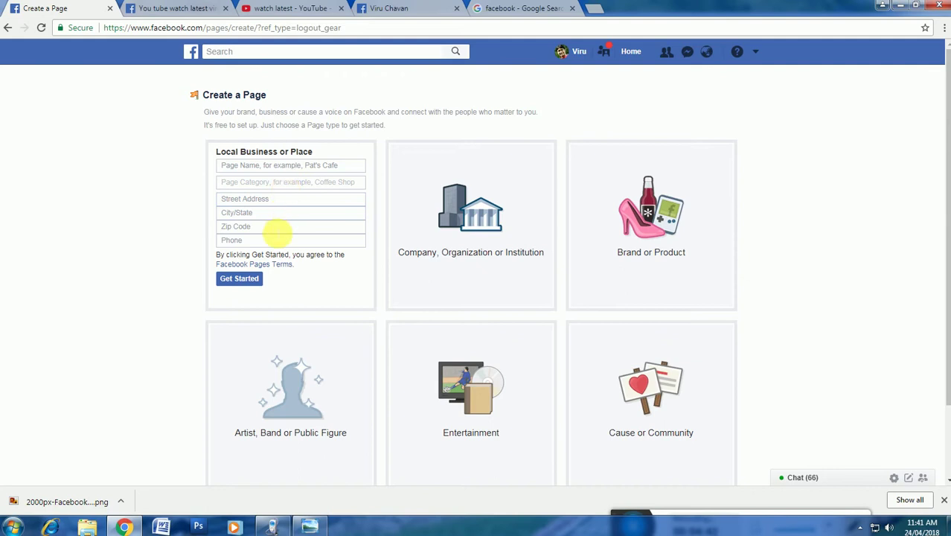
{"action": "left_click", "coordinate": [277, 229]}
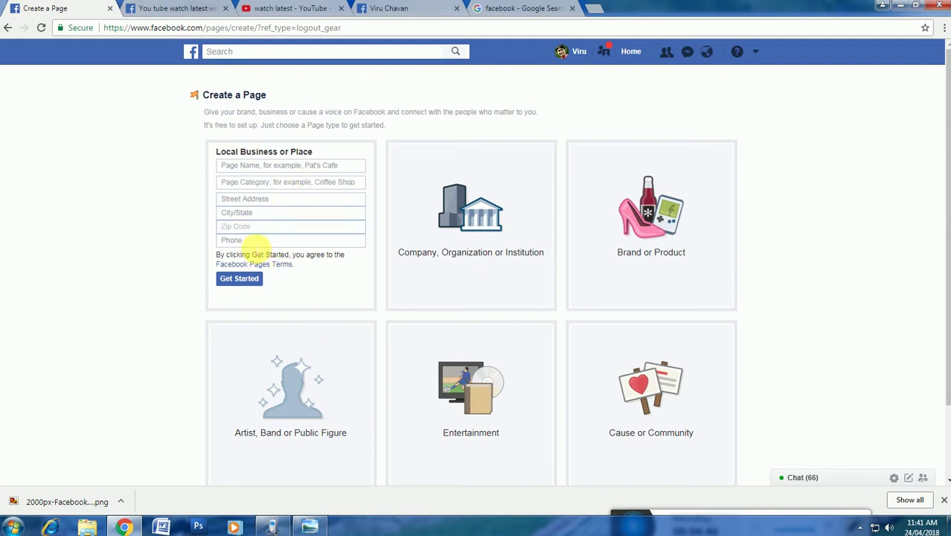
{"action": "left_click", "coordinate": [255, 241]}
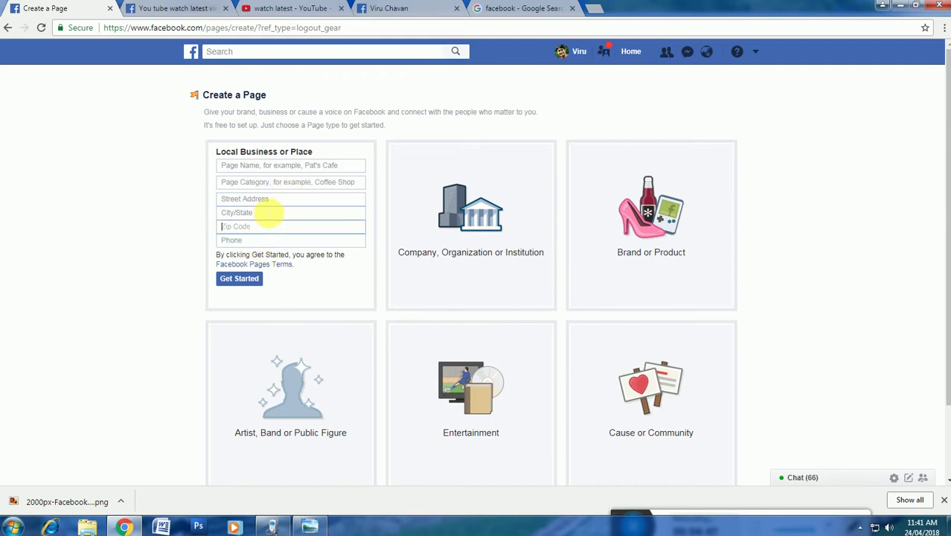
{"action": "left_click", "coordinate": [271, 213]}
{"action": "left_click", "coordinate": [277, 167]}
{"action": "left_click", "coordinate": [287, 213]}
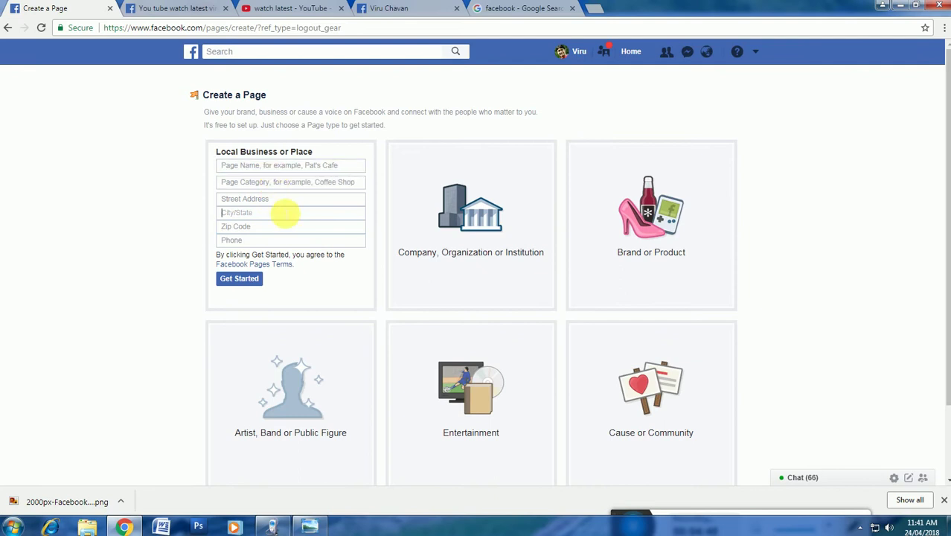
- Open the Company, Organization or Institution page type and look through its available categories
{"action": "left_click", "coordinate": [473, 220]}
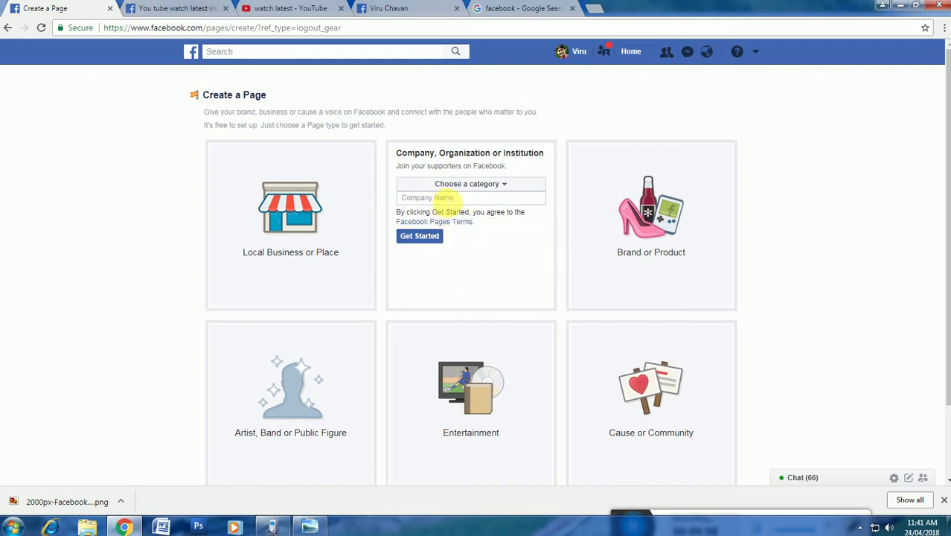
{"action": "left_click", "coordinate": [445, 197]}
{"action": "left_click", "coordinate": [513, 184]}
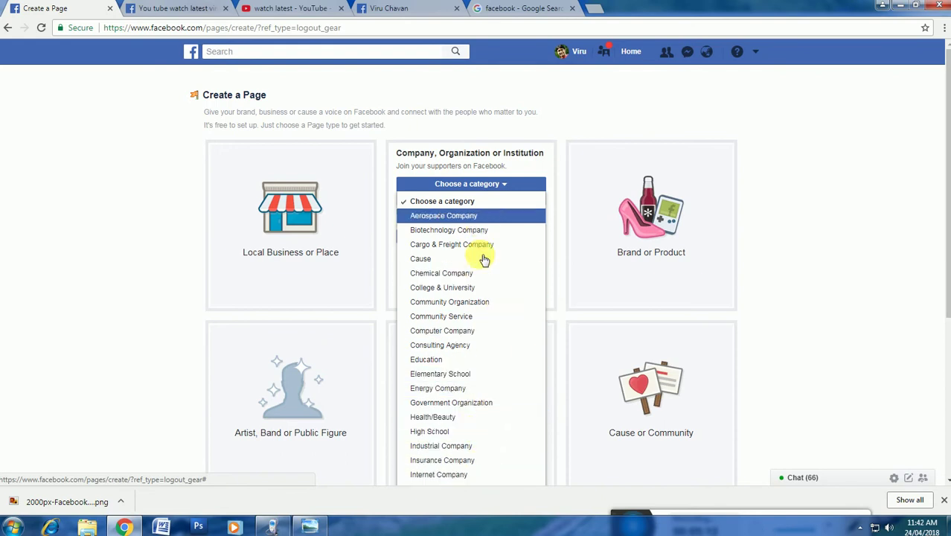
{"action": "left_click", "coordinate": [785, 227]}
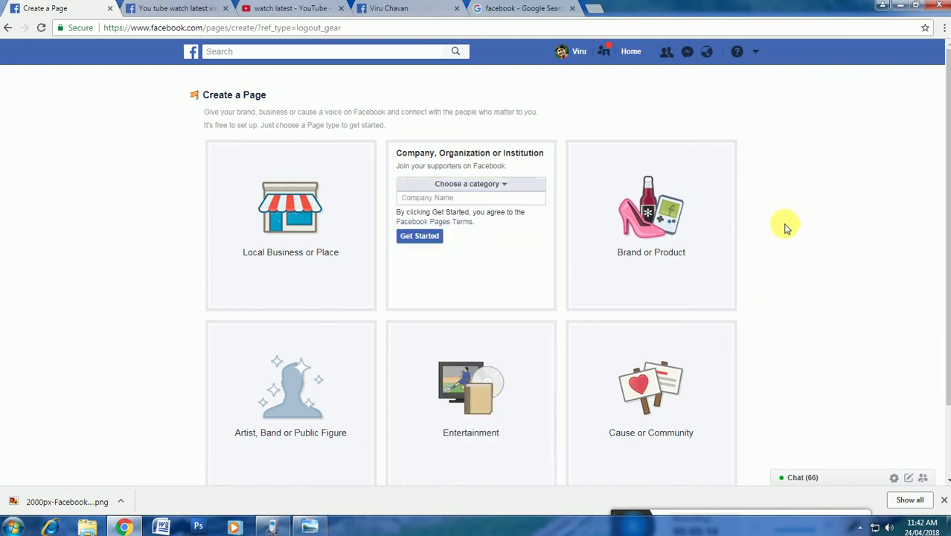
- Open the Brand or Product page type and look through its available categories
{"action": "left_click", "coordinate": [640, 217]}
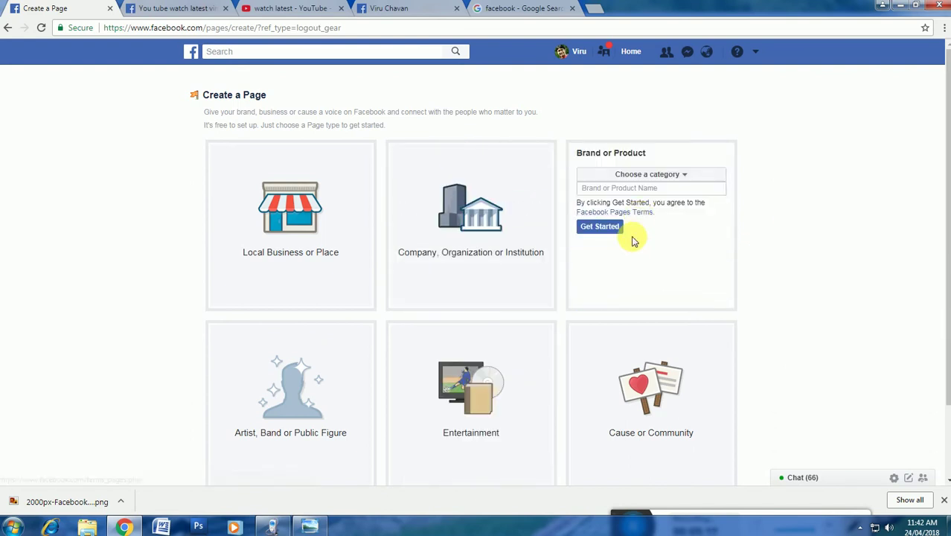
{"action": "left_click", "coordinate": [665, 176]}
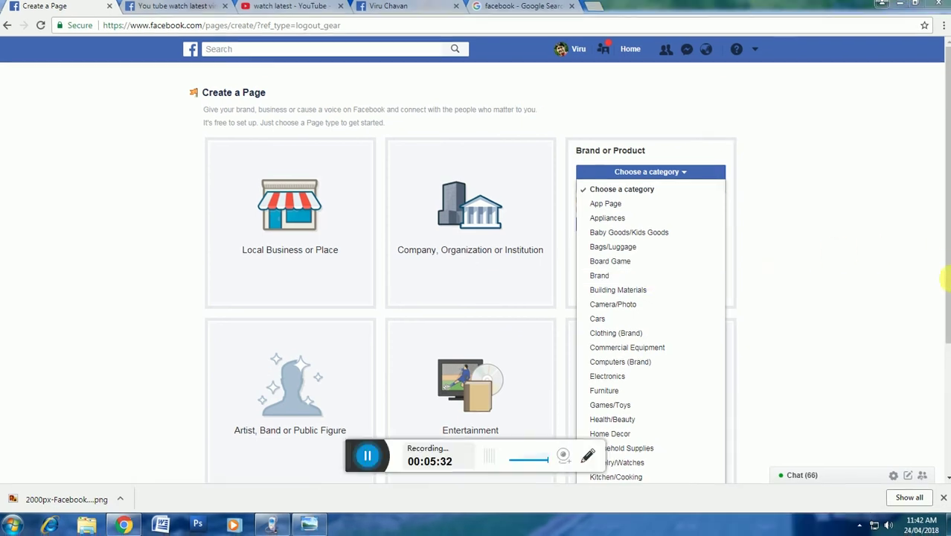
{"action": "left_click_drag", "start_coordinate": [353, 455], "coordinate": [558, 524]}
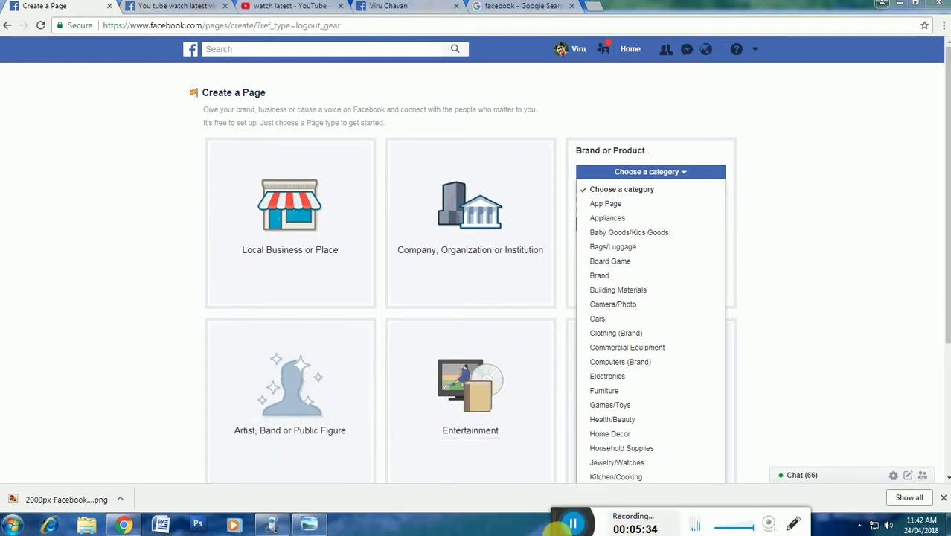
{"action": "left_click", "coordinate": [802, 309]}
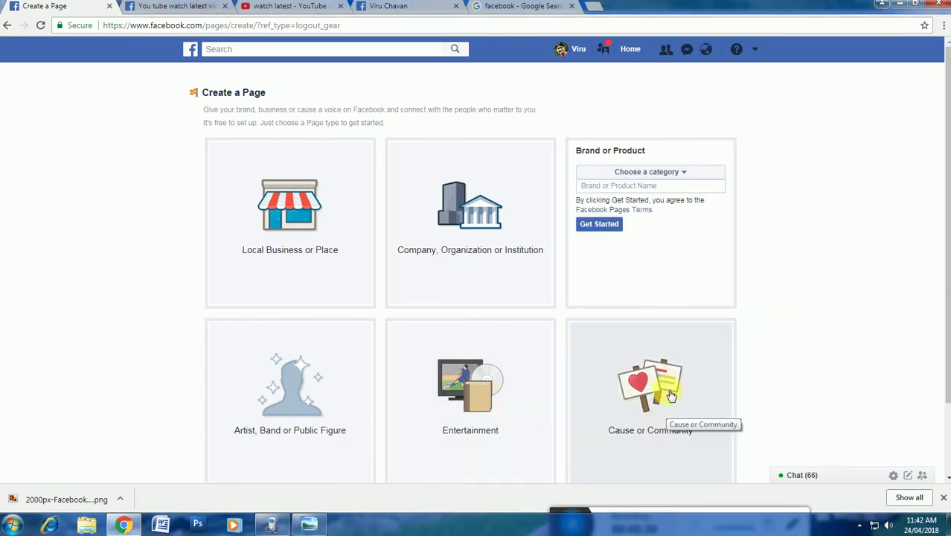
- View the Cause or Community form's name field and the category choices of the Entertainment page type
{"action": "left_click", "coordinate": [670, 394]}
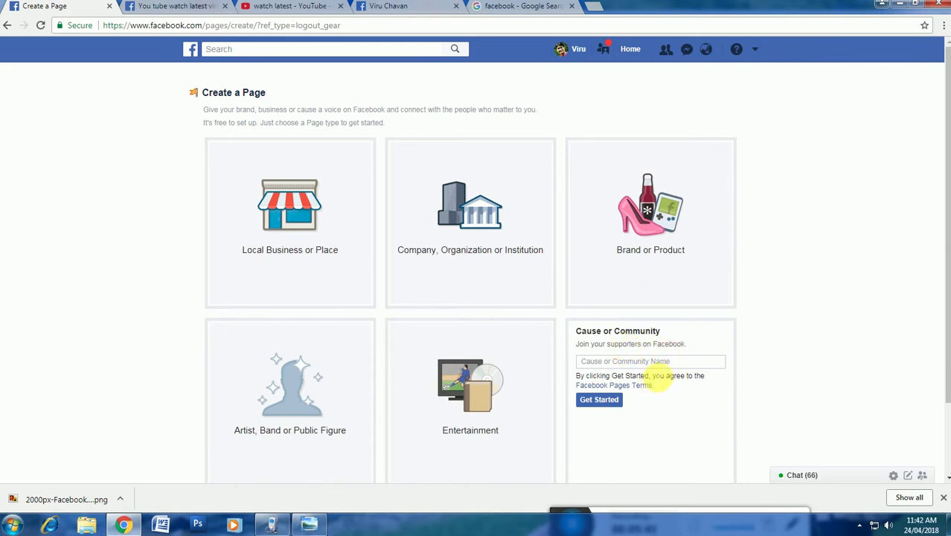
{"action": "left_click", "coordinate": [638, 361]}
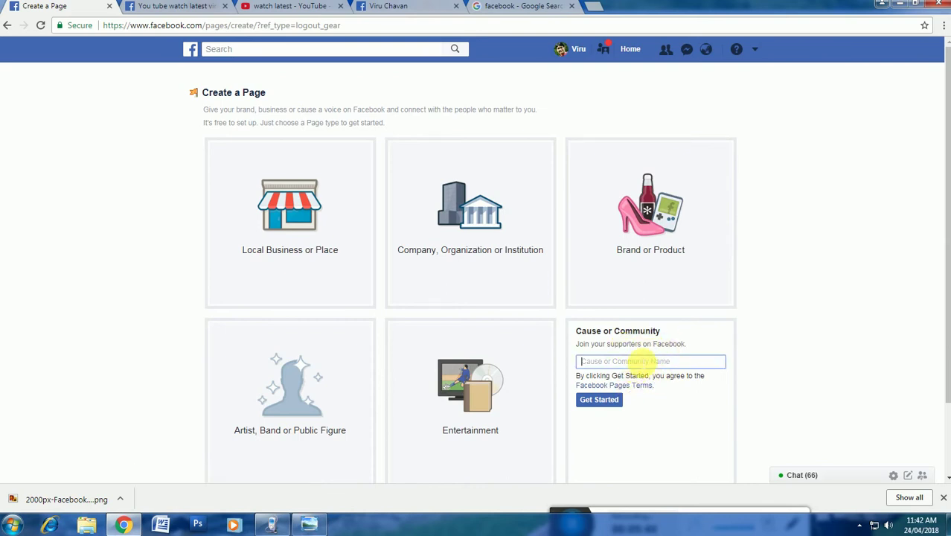
{"action": "left_click", "coordinate": [469, 390]}
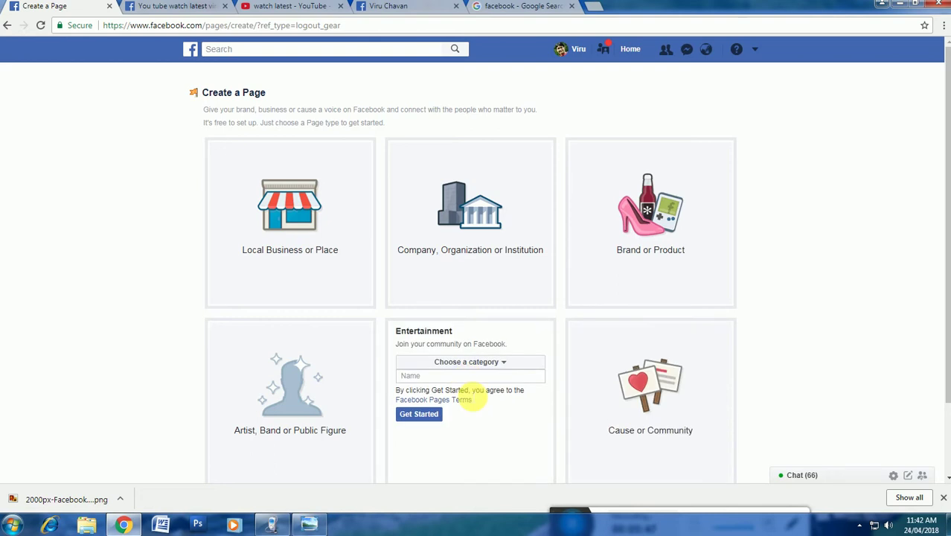
{"action": "left_click", "coordinate": [501, 364]}
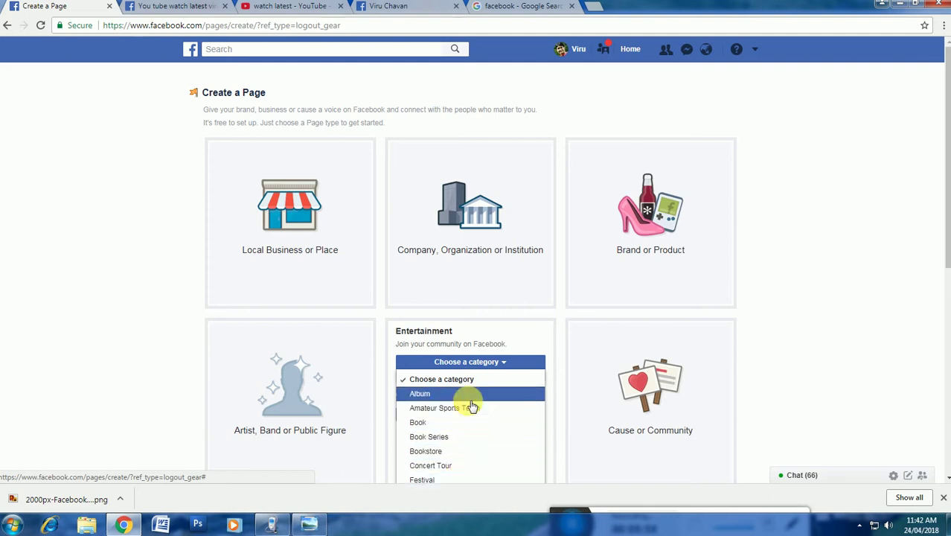
{"action": "left_click", "coordinate": [244, 316]}
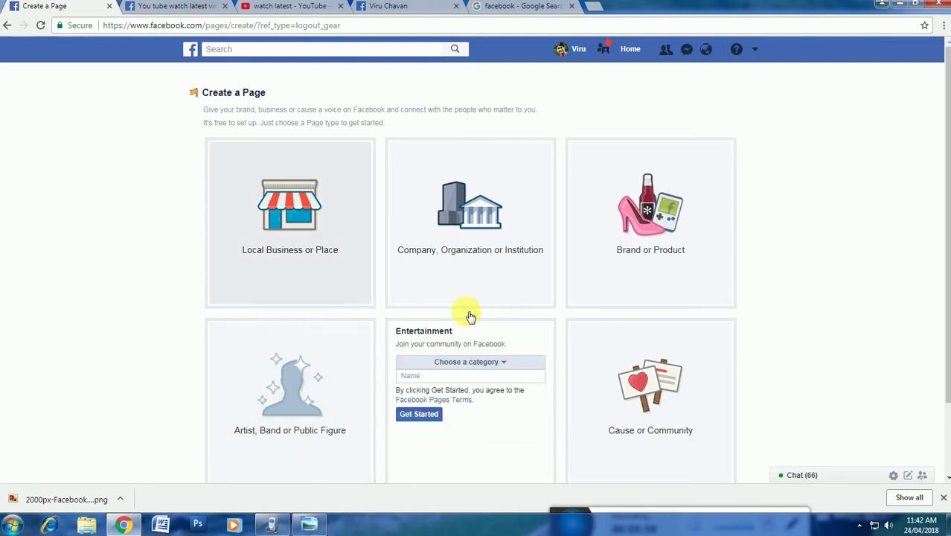
- Review the Local Business or Place form and the category choices for Company, Organization or Institution
{"action": "left_click", "coordinate": [305, 248]}
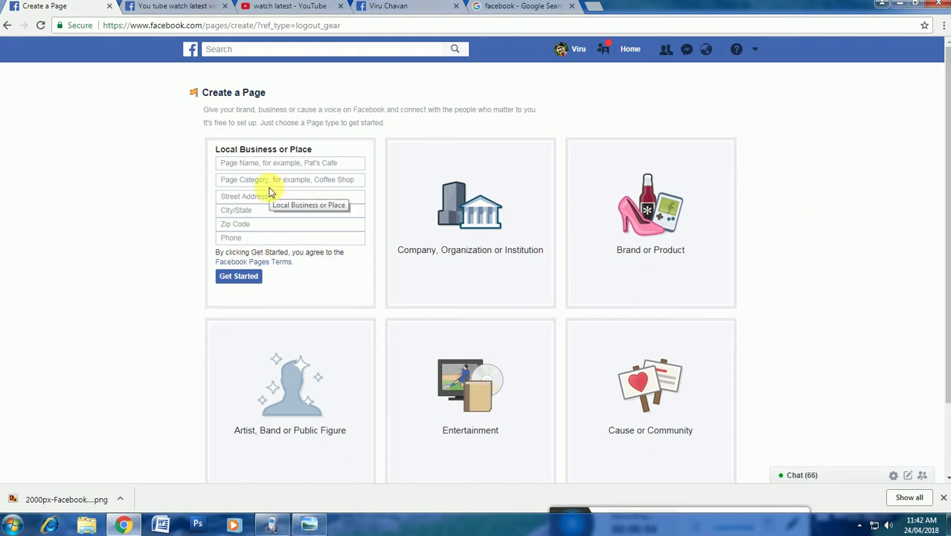
{"action": "left_click", "coordinate": [477, 234]}
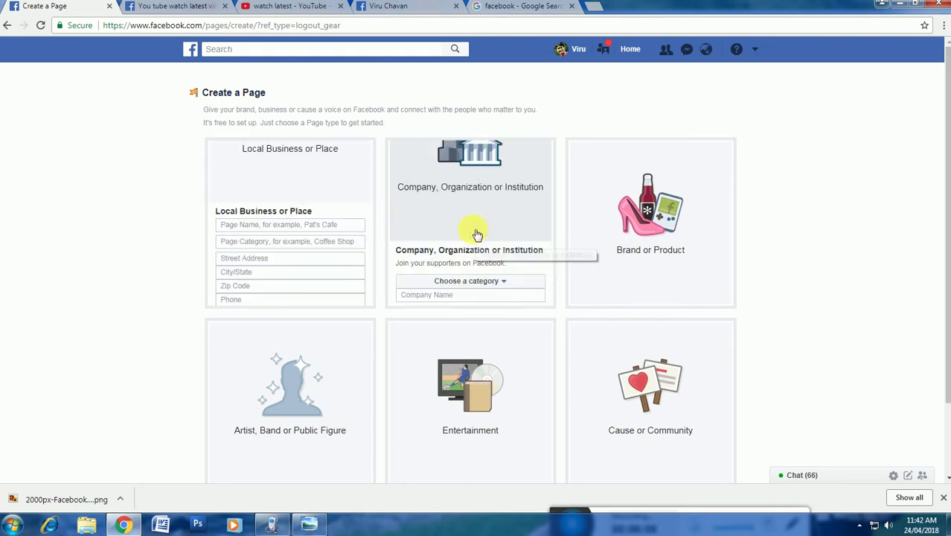
{"action": "left_click", "coordinate": [482, 183]}
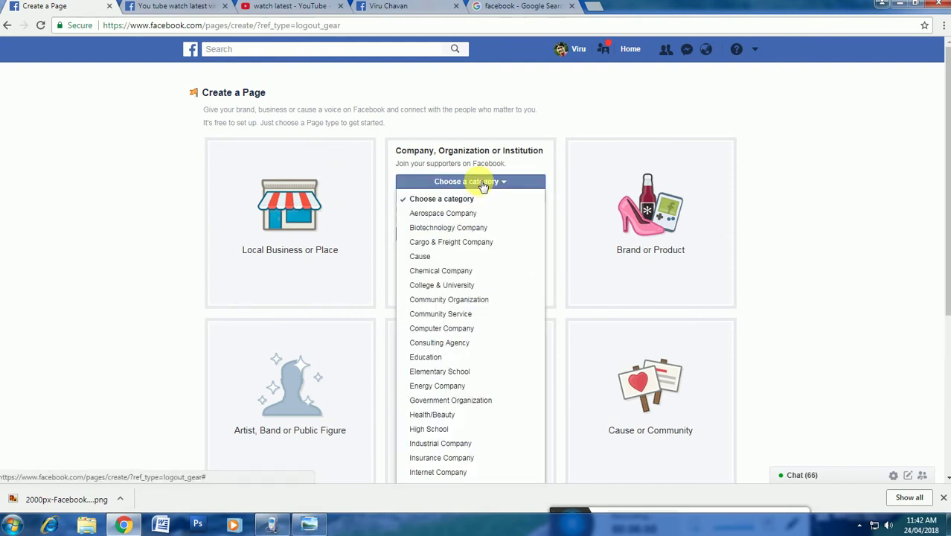
{"action": "left_click", "coordinate": [726, 250]}
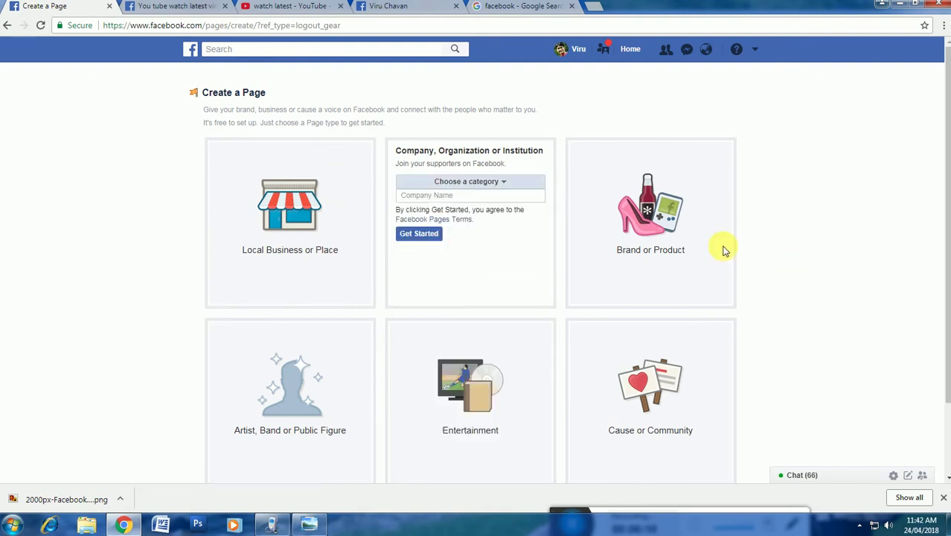
- Reopen the Brand or Product page type and review its category choices
{"action": "left_click", "coordinate": [725, 250]}
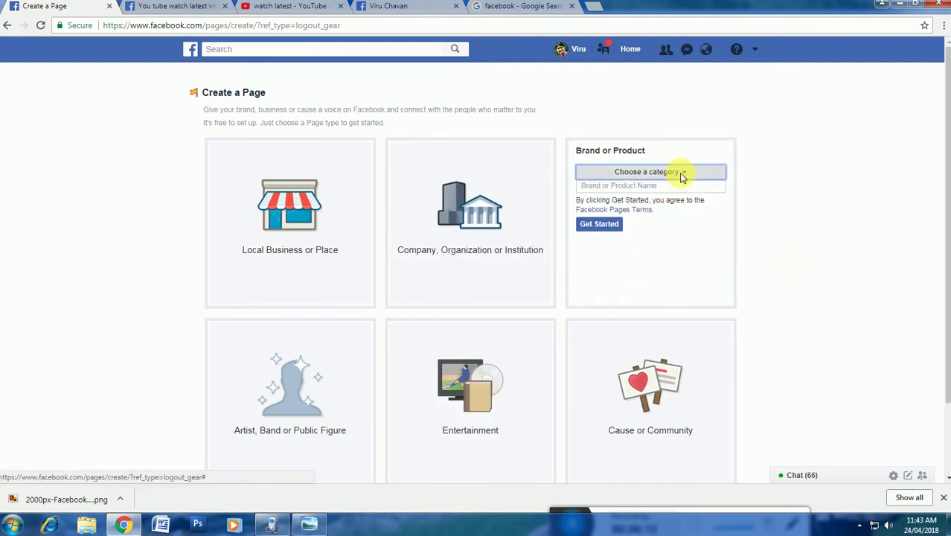
{"action": "left_click", "coordinate": [682, 176]}
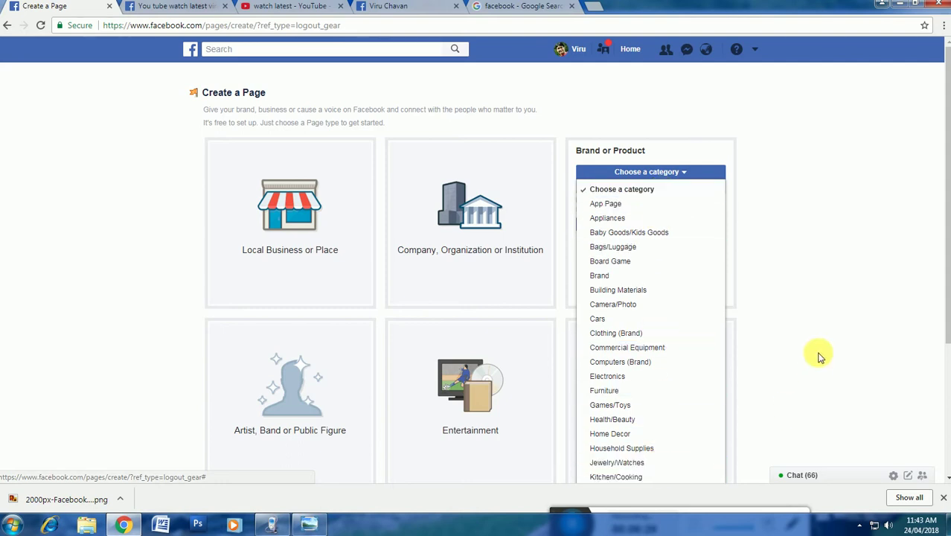
{"action": "left_click", "coordinate": [477, 476]}
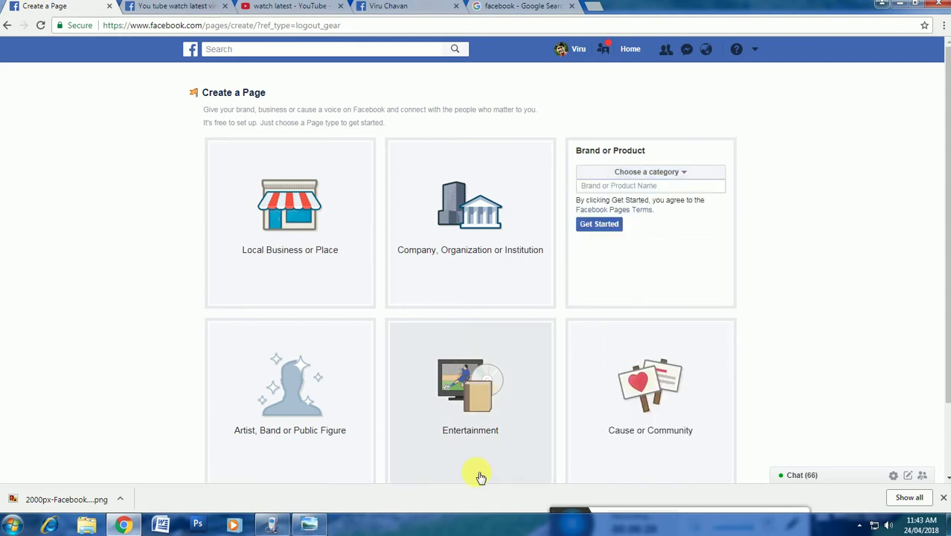
- Set the category of the Entertainment page type to Album and place the cursor in its name field
{"action": "left_click", "coordinate": [478, 406]}
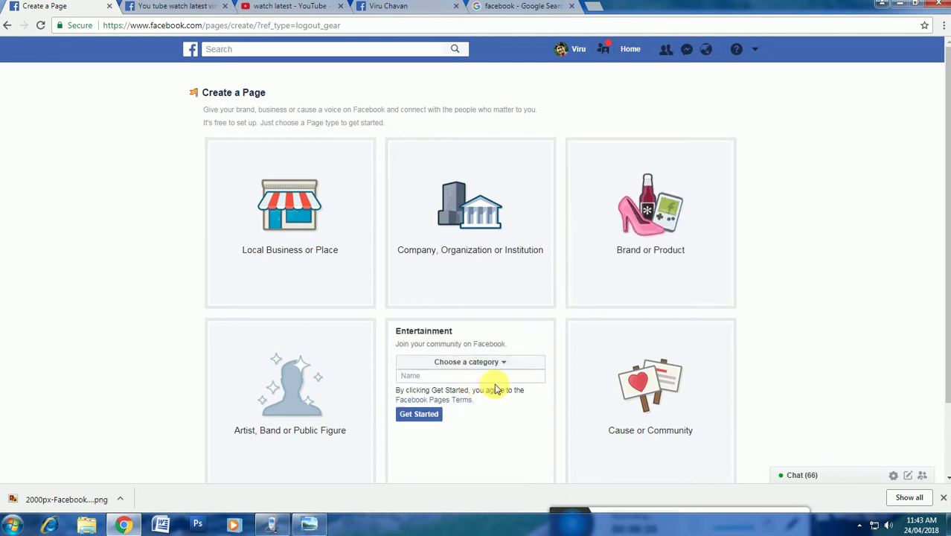
{"action": "left_click", "coordinate": [503, 363]}
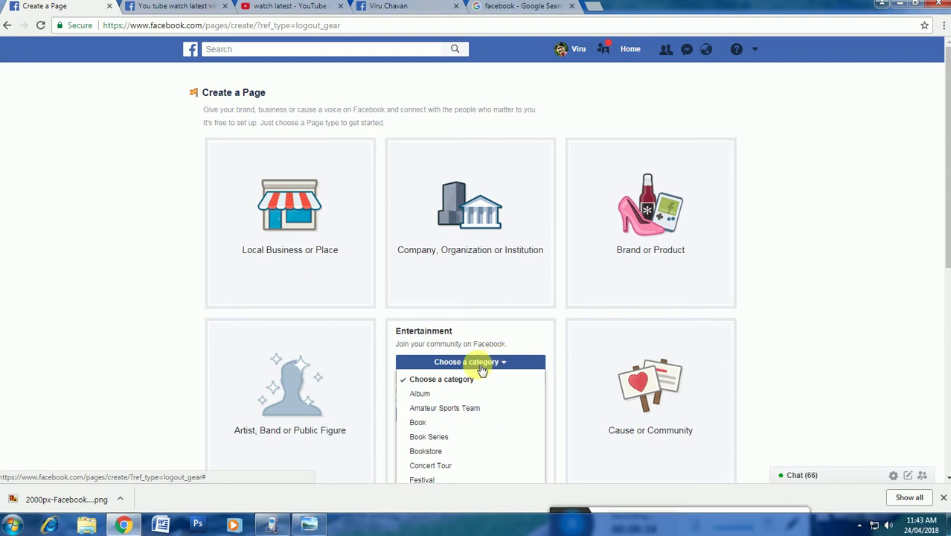
{"action": "left_click", "coordinate": [433, 395]}
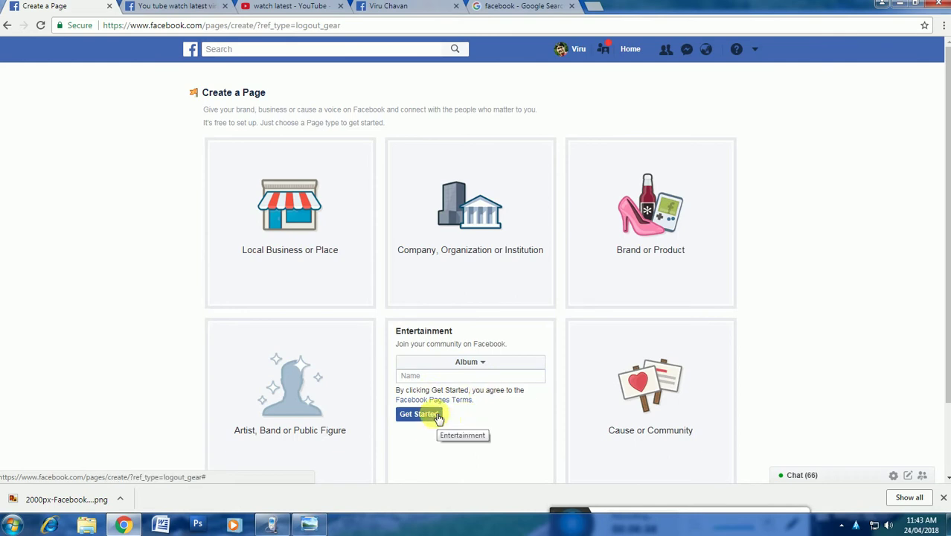
{"action": "left_click", "coordinate": [434, 415]}
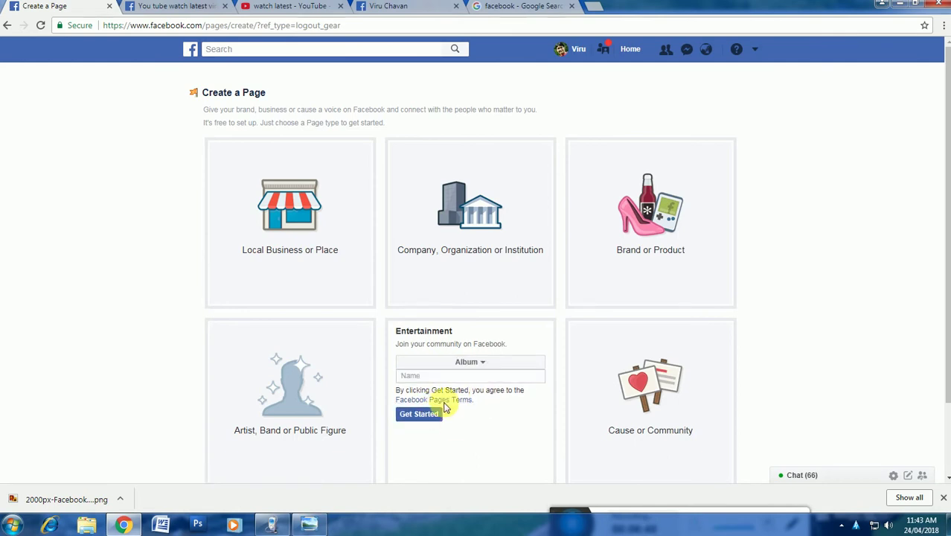
{"action": "left_click", "coordinate": [445, 376]}
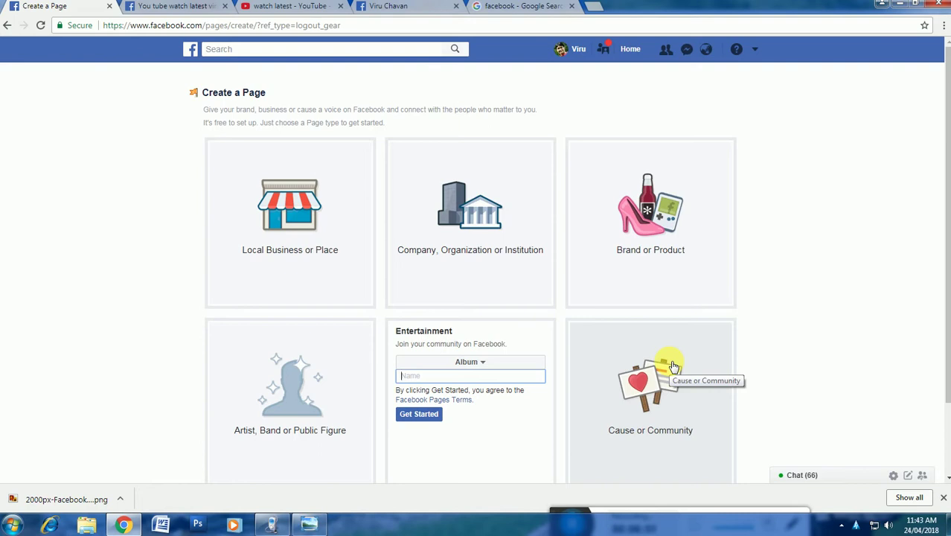
{"action": "left_click", "coordinate": [482, 364]}
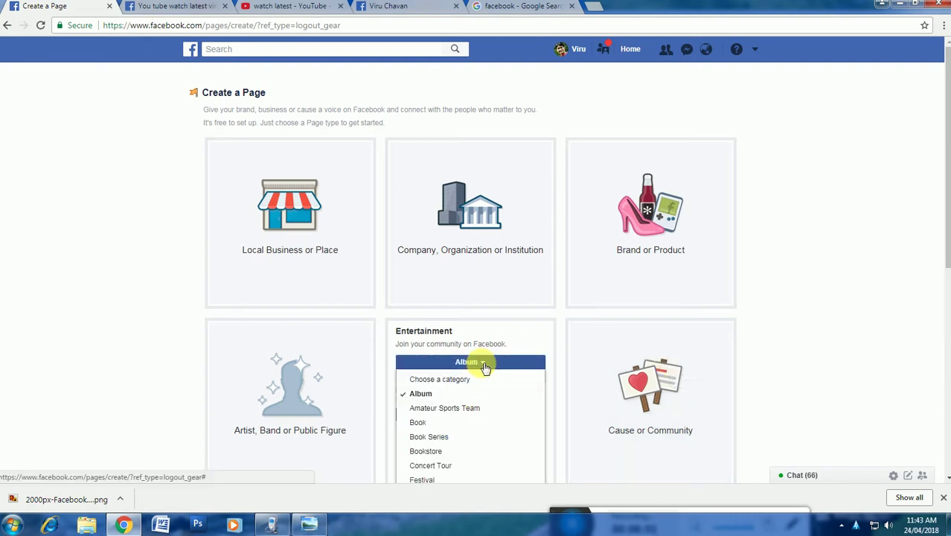
{"action": "left_click", "coordinate": [449, 394]}
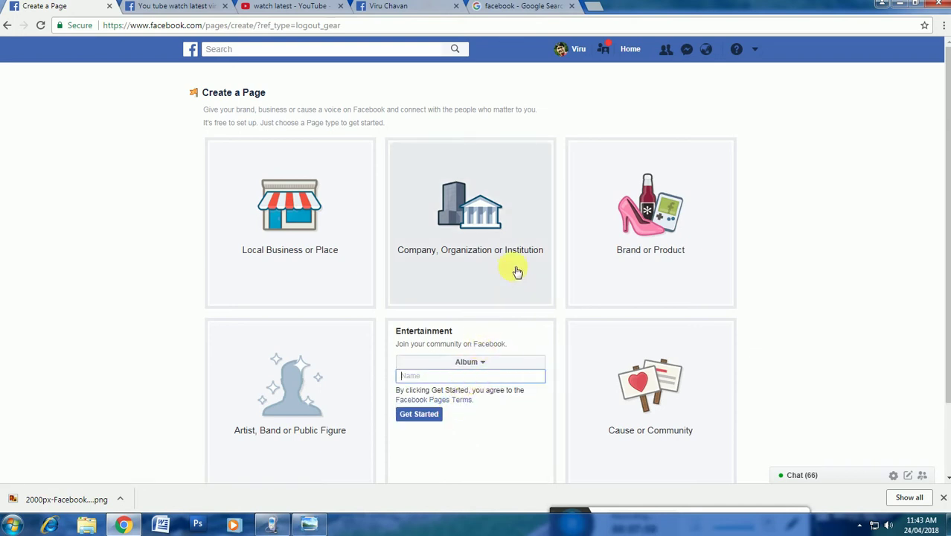
- Open the Company, Organization or Institution form and review the category choices for Artist, Band or Public Figure
{"action": "left_click", "coordinate": [485, 223]}
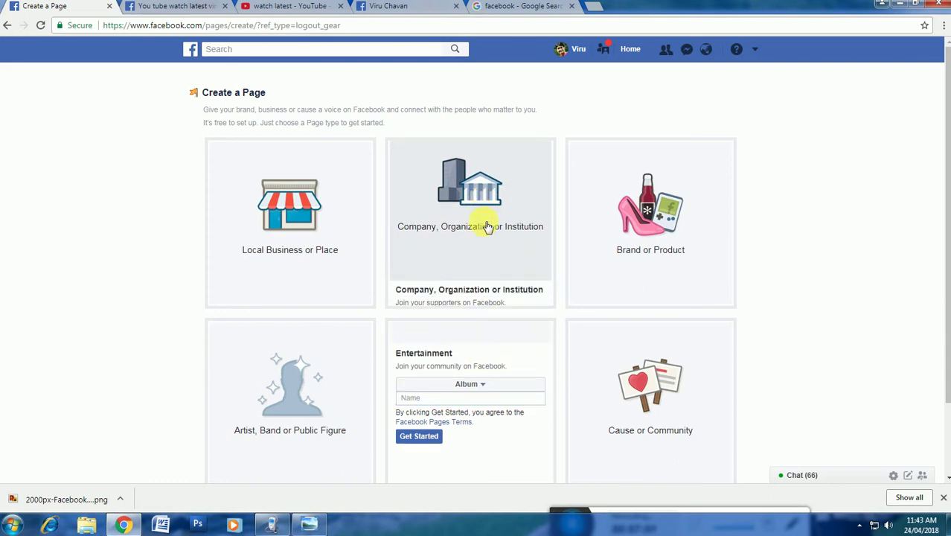
{"action": "left_click", "coordinate": [302, 372]}
{"action": "left_click", "coordinate": [305, 371]}
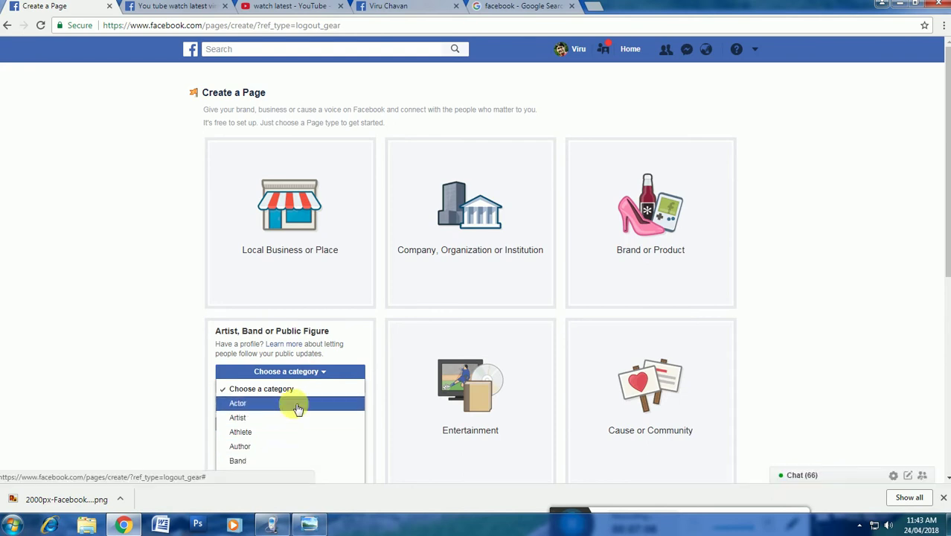
{"action": "left_click", "coordinate": [443, 462]}
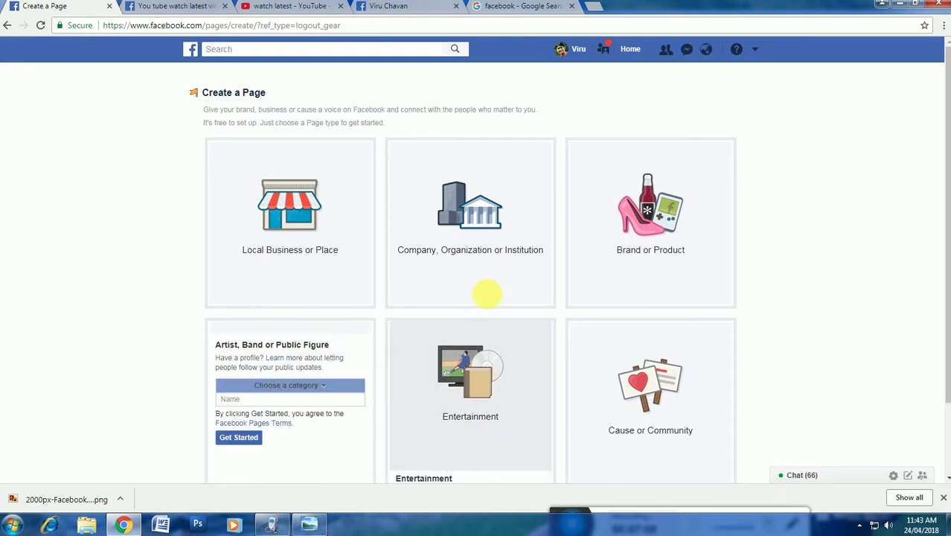
- Review the category choices of the Company, Organization or Institution page type again and open the Local Business or Place form
{"action": "left_click", "coordinate": [479, 236]}
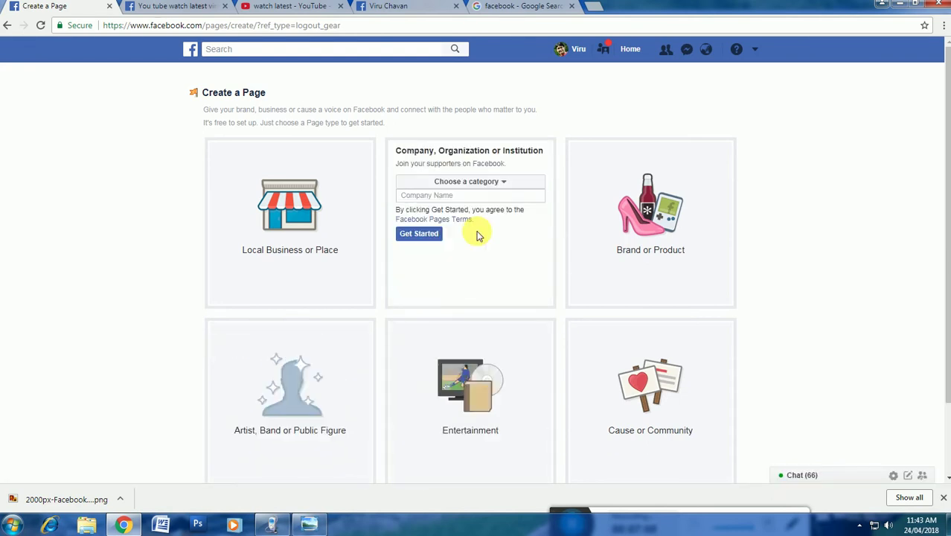
{"action": "left_click", "coordinate": [491, 183]}
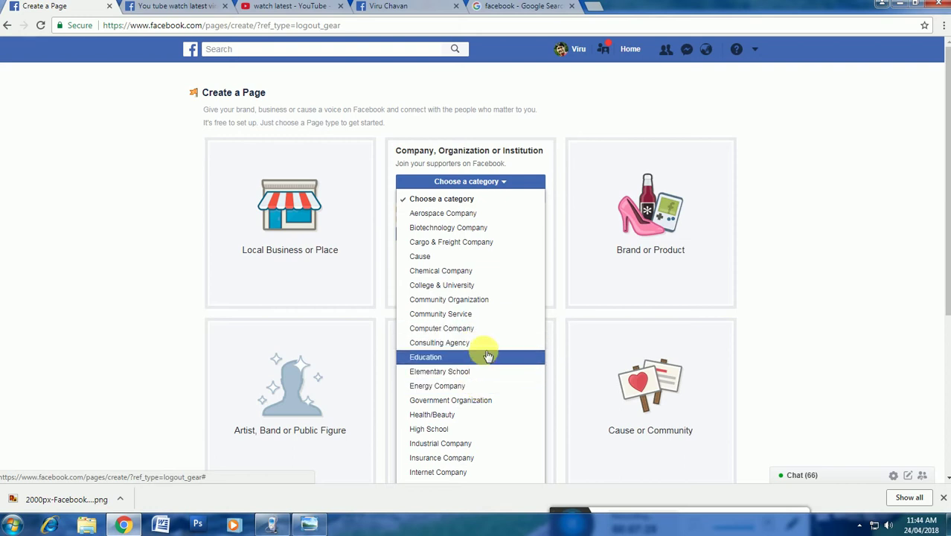
{"action": "left_click", "coordinate": [332, 272]}
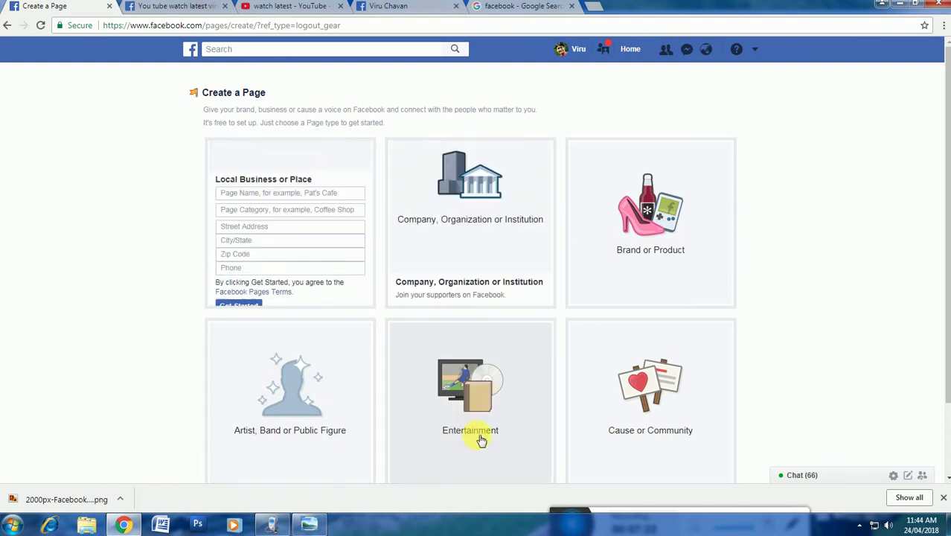
- Create the Entertainment page with the name "Yatiraj photo studio" and skip adding a profile picture
{"action": "left_click", "coordinate": [480, 402]}
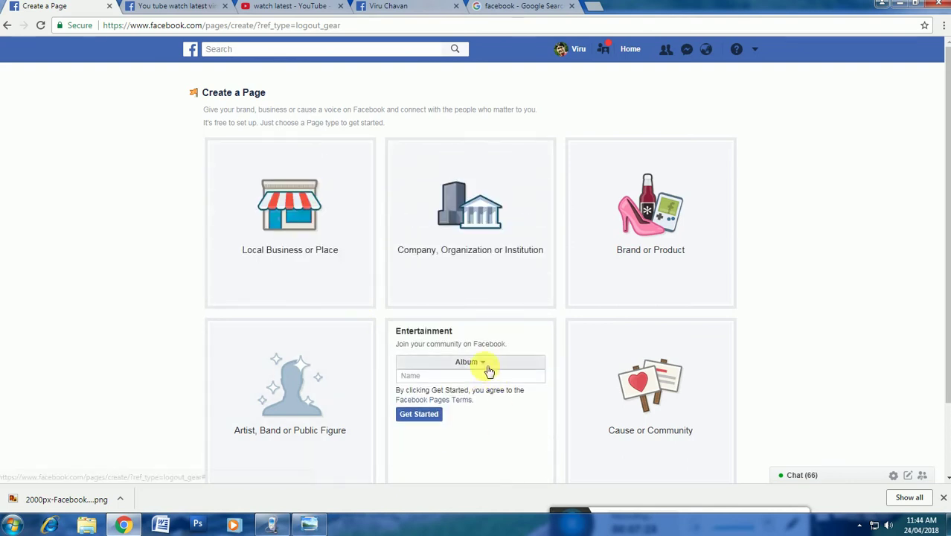
{"action": "left_click", "coordinate": [460, 376]}
{"action": "type", "text": "Yatiraj photo studio"}
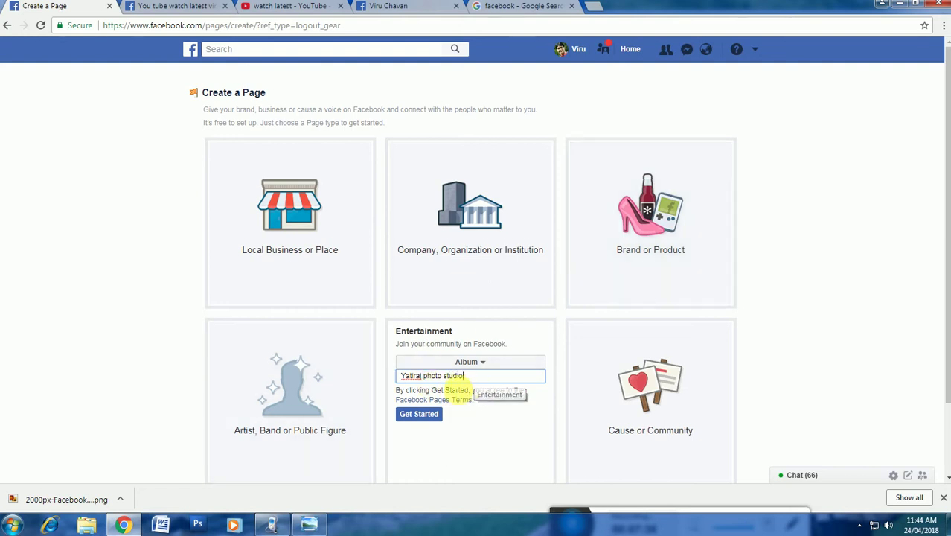
{"action": "left_click", "coordinate": [417, 415]}
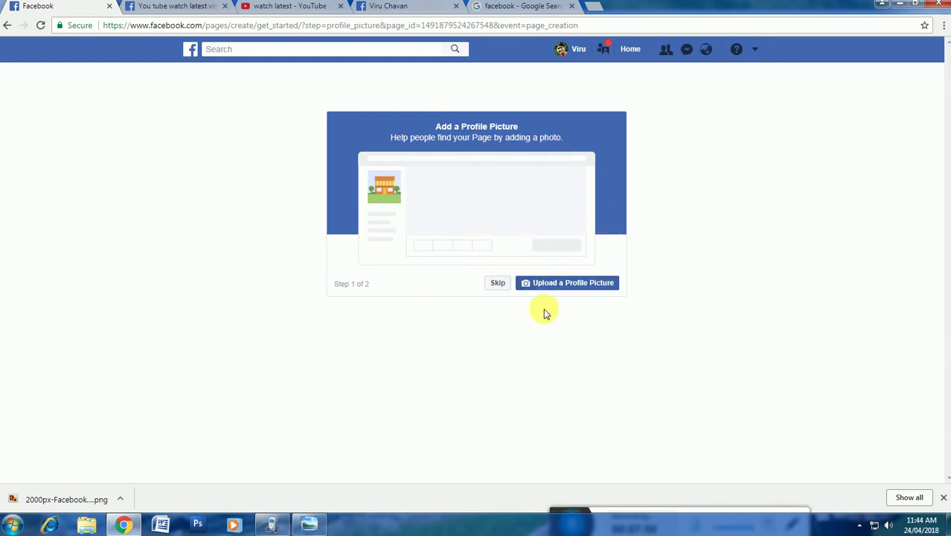
{"action": "left_click", "coordinate": [496, 283]}
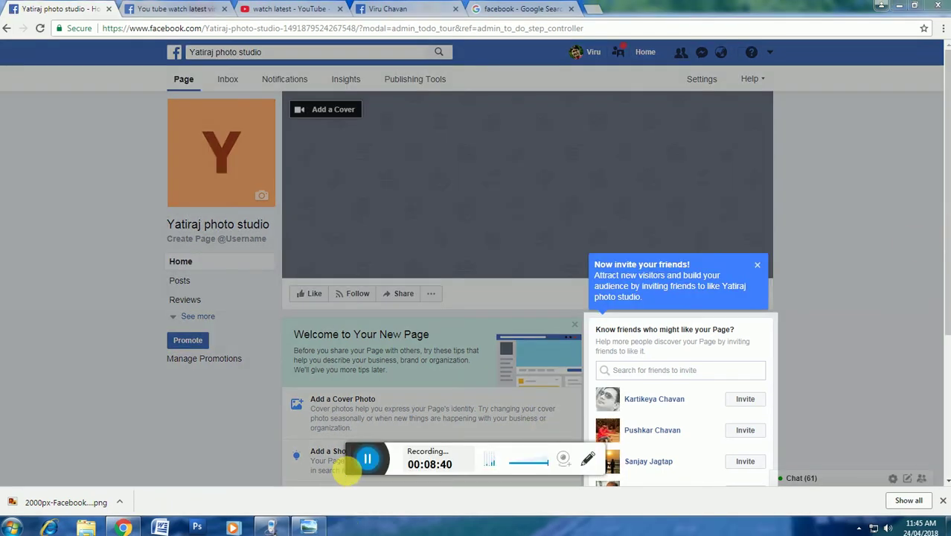
- Dismiss the friend-invitation and first-post tips on the new page and close the browser's downloads bar
{"action": "left_click_drag", "start_coordinate": [348, 457], "coordinate": [514, 524]}
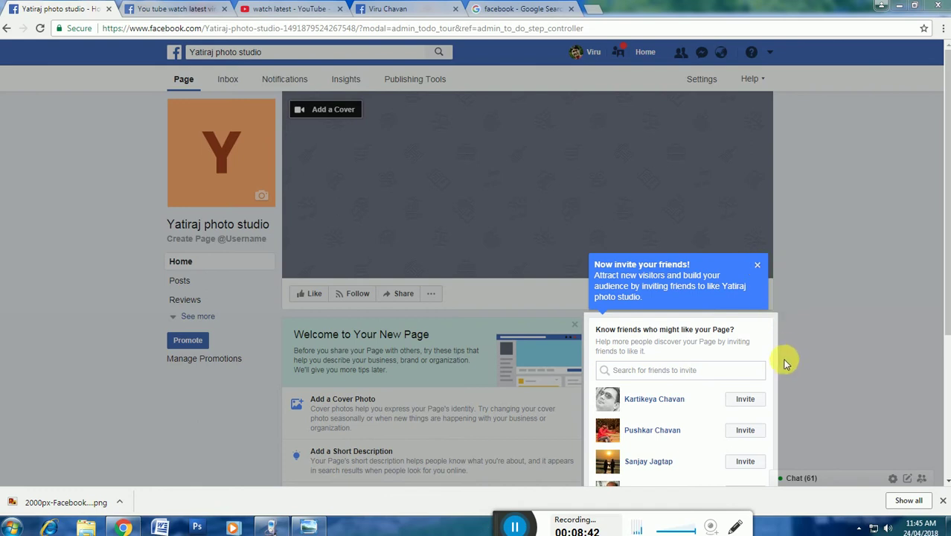
{"action": "left_click", "coordinate": [757, 265]}
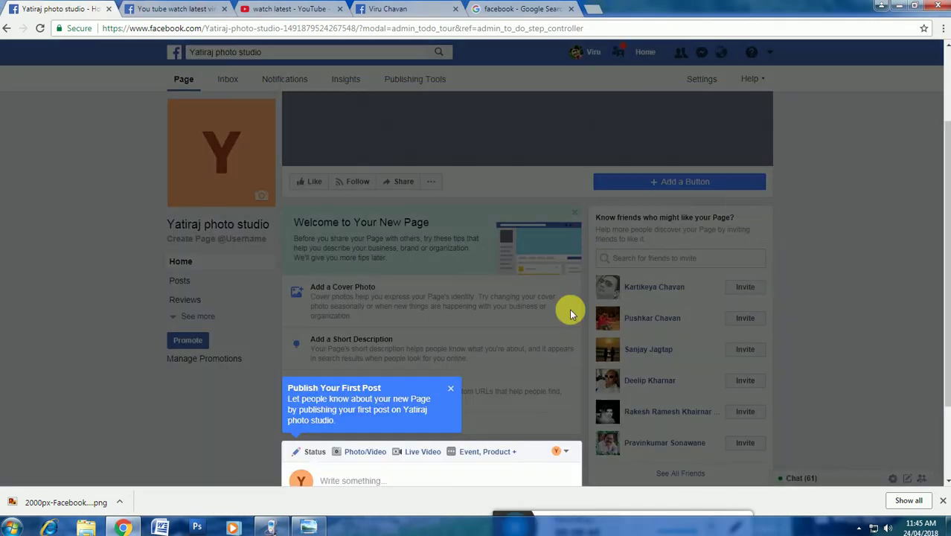
{"action": "left_click", "coordinate": [450, 387]}
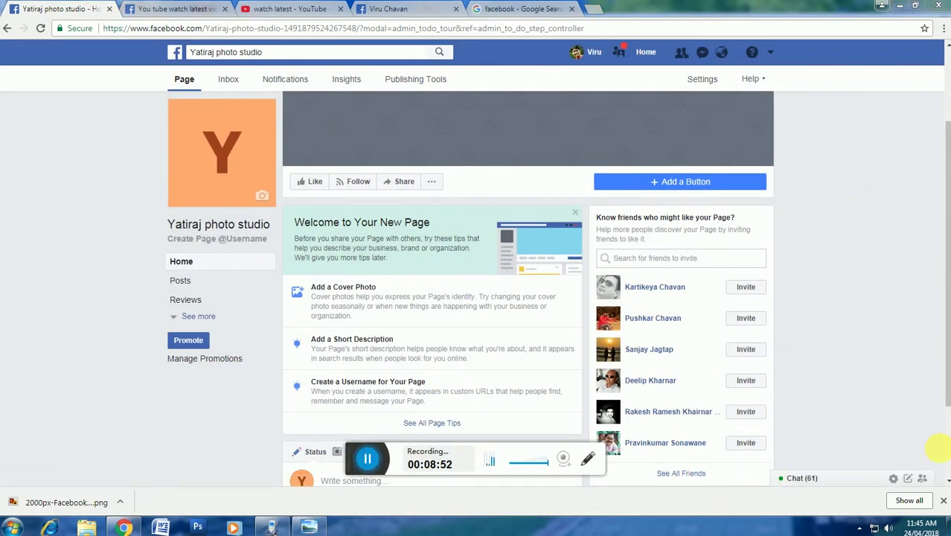
{"action": "left_click", "coordinate": [943, 501]}
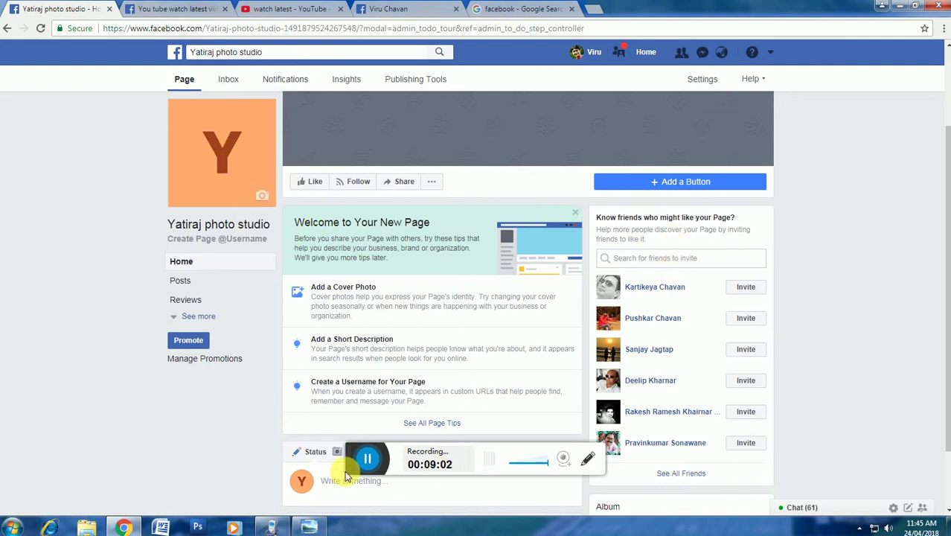
{"action": "left_click_drag", "start_coordinate": [346, 458], "coordinate": [575, 391]}
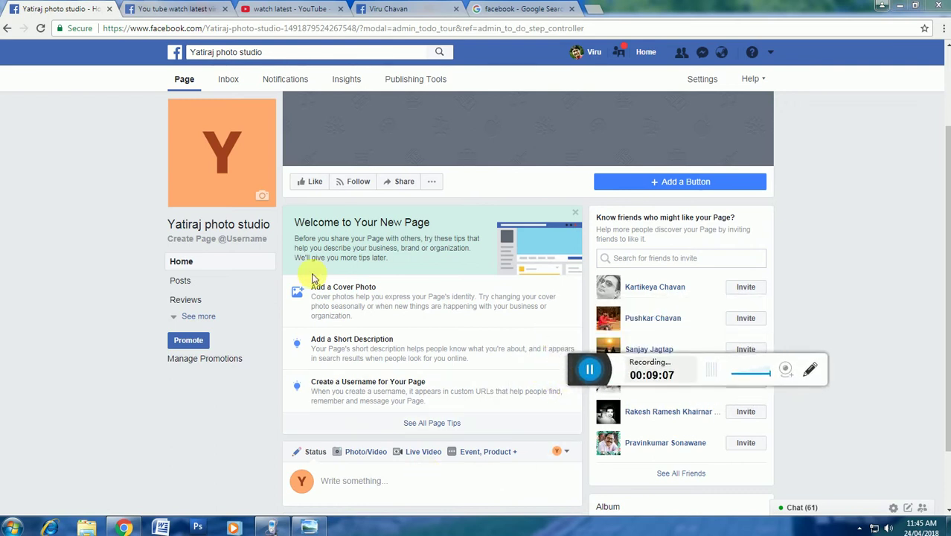